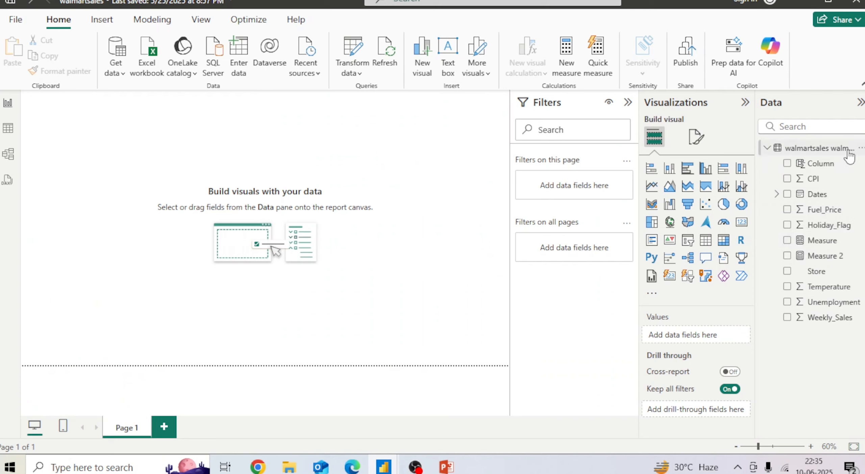
Step: Delete the measures Measure and Measure 2 from the walmartsales walmart table
left_click(861, 242)
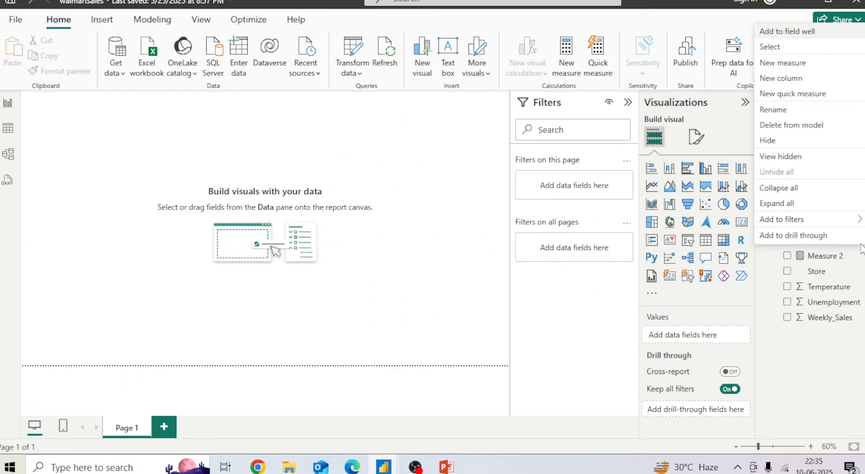
left_click(814, 126)
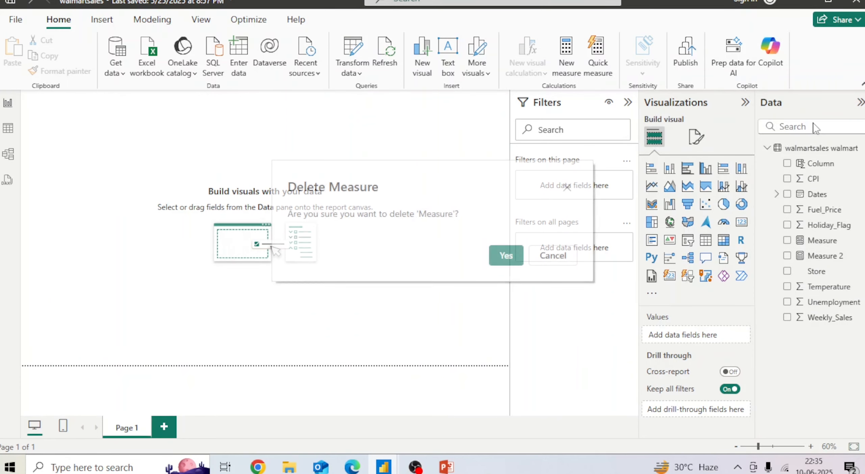
left_click(508, 257)
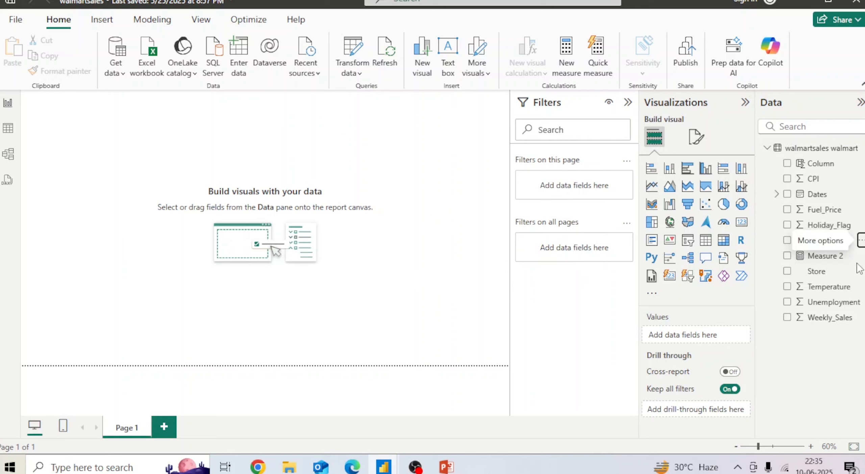
left_click(862, 241)
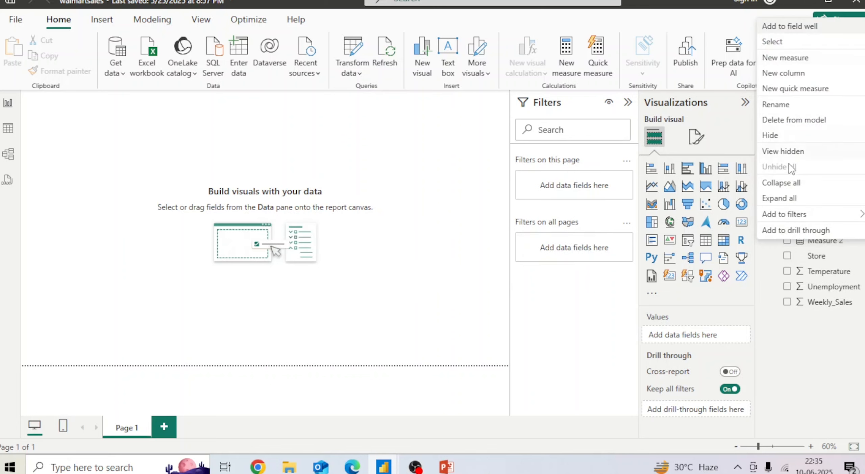
left_click(792, 120)
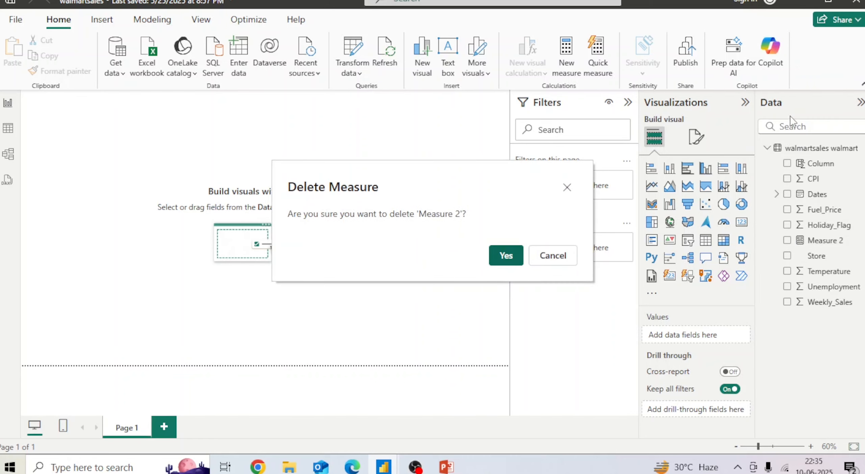
left_click(506, 255)
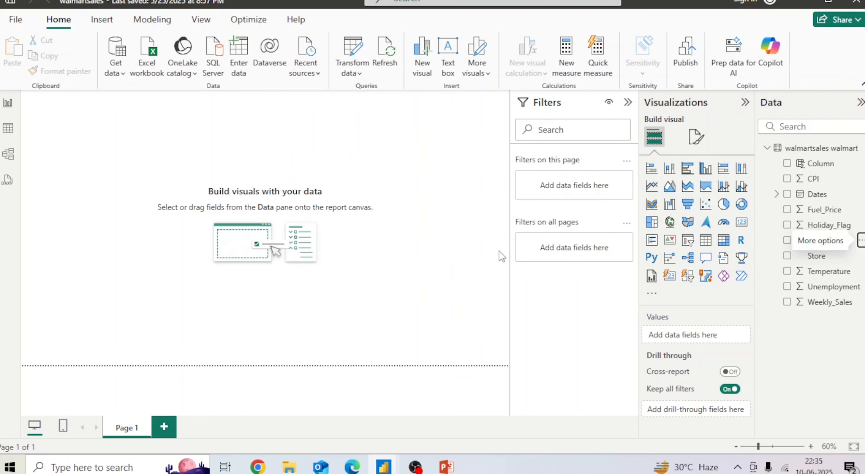
Step: Delete the calculated column named Column from the walmartsales walmart table
right_click(855, 164)
left_click(798, 281)
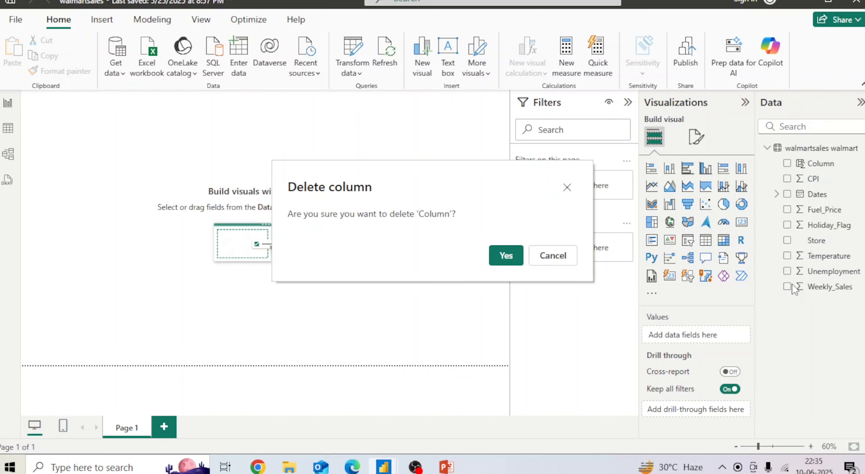
left_click(506, 256)
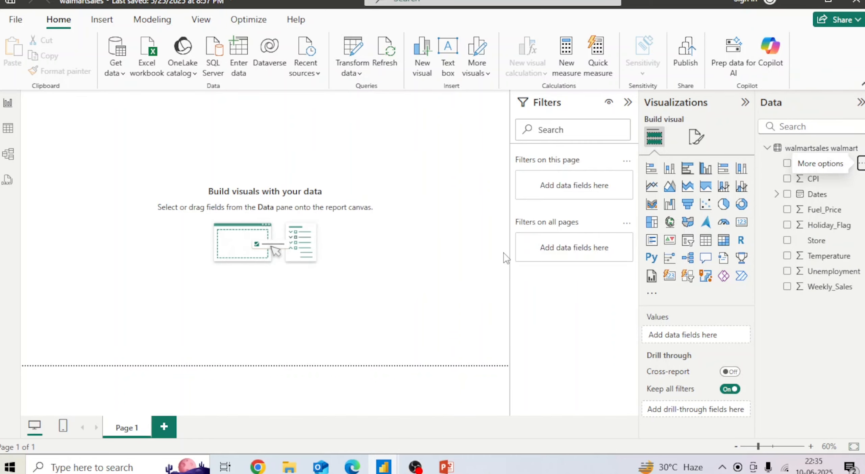
Step: Add a calculated column named ColumnSUM to the walmartsales walmart table in the table view
left_click(8, 128)
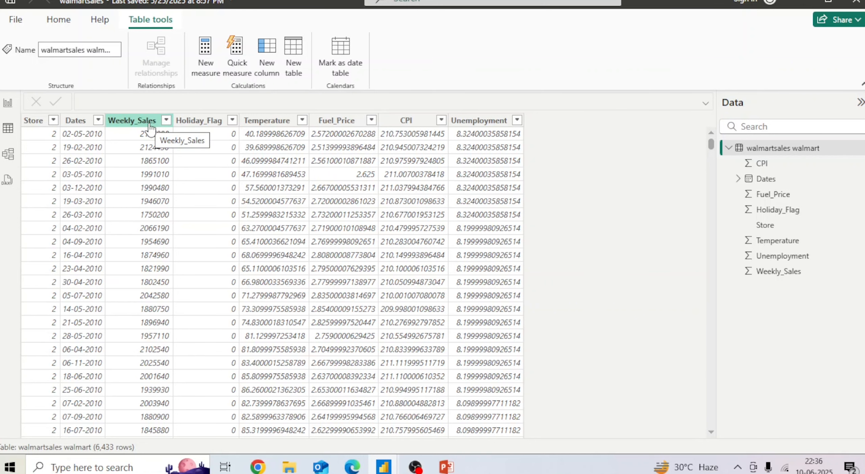
left_click(8, 103)
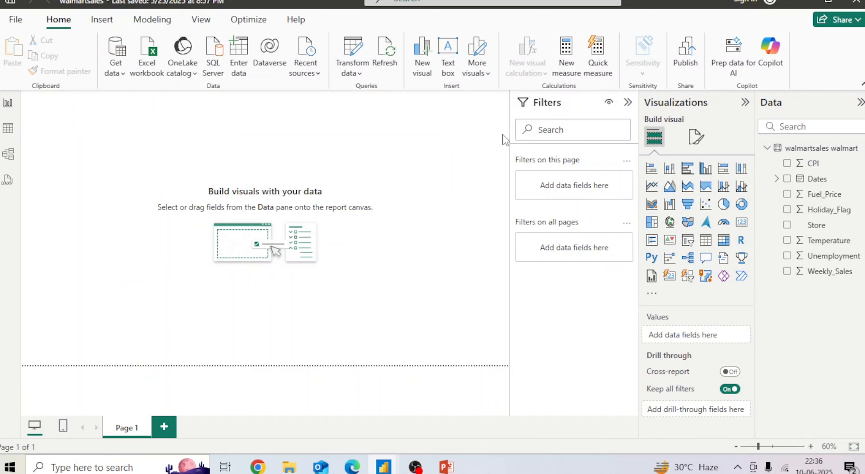
left_click(8, 127)
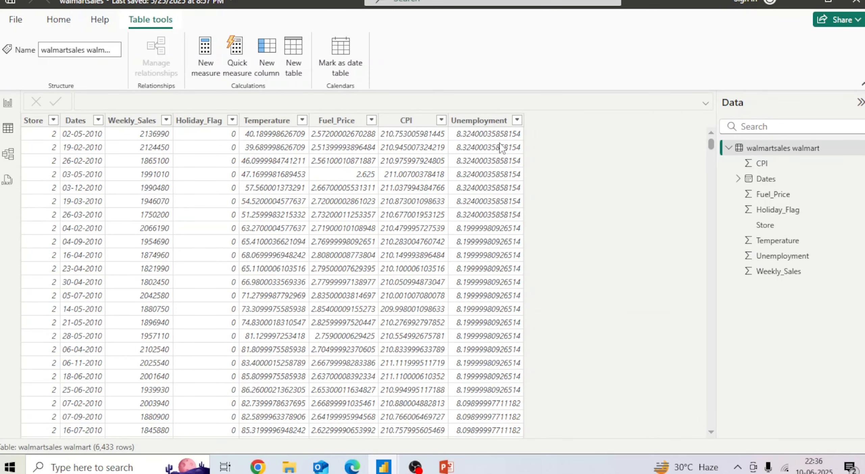
left_click(267, 55)
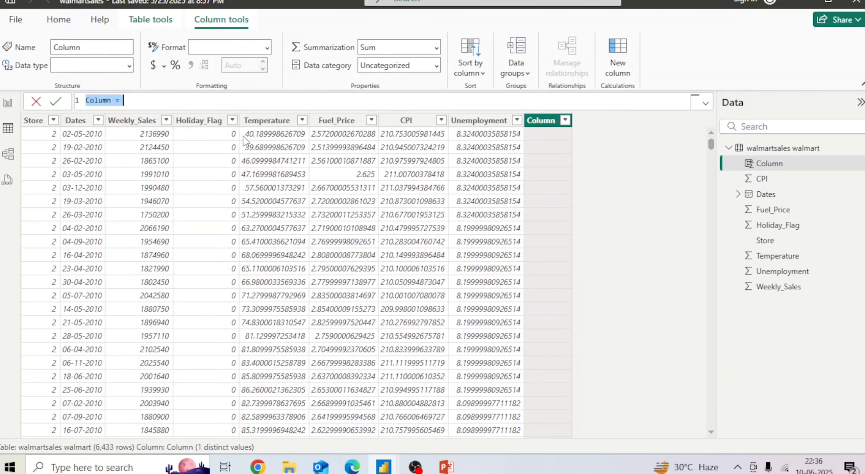
left_click(168, 101)
key("Left")
type("s")
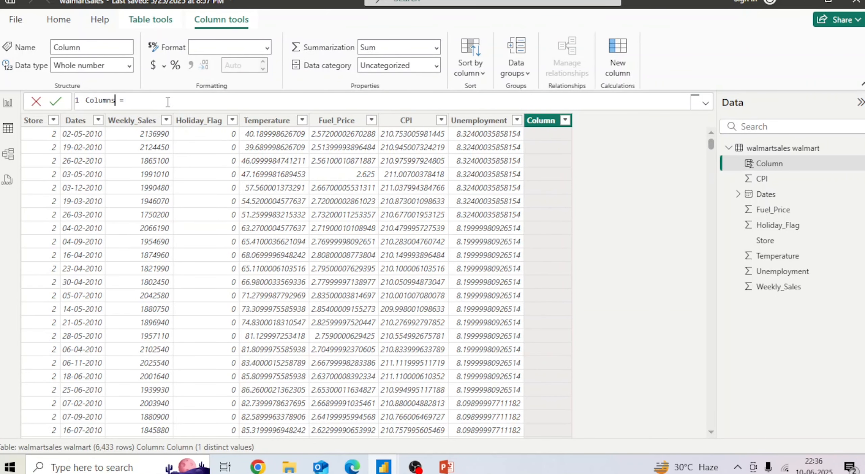
key("BackSpace")
type("S")
Step: Begin the ColumnSUM formula with a reference to 'walmartsales walmart'[Weekly_Sales]
type("wal")
key("Down")
key("Down")
key("Down")
key("Down")
key("Down")
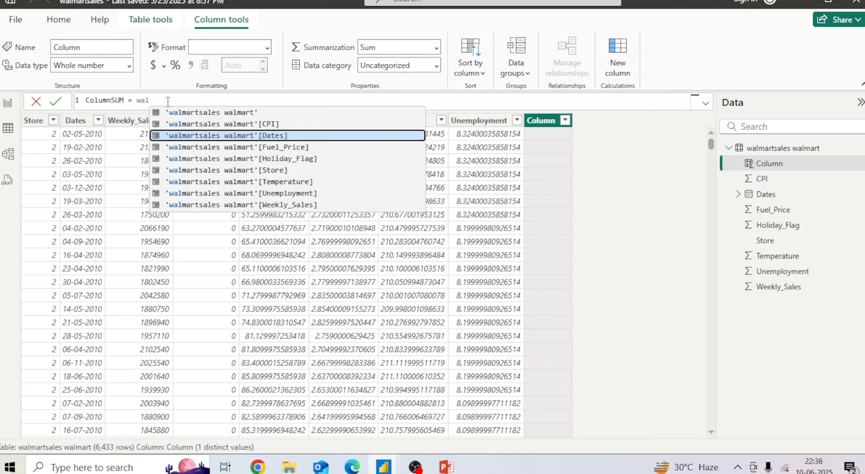
key("Down")
key("Down")
key("Down")
key("Tab")
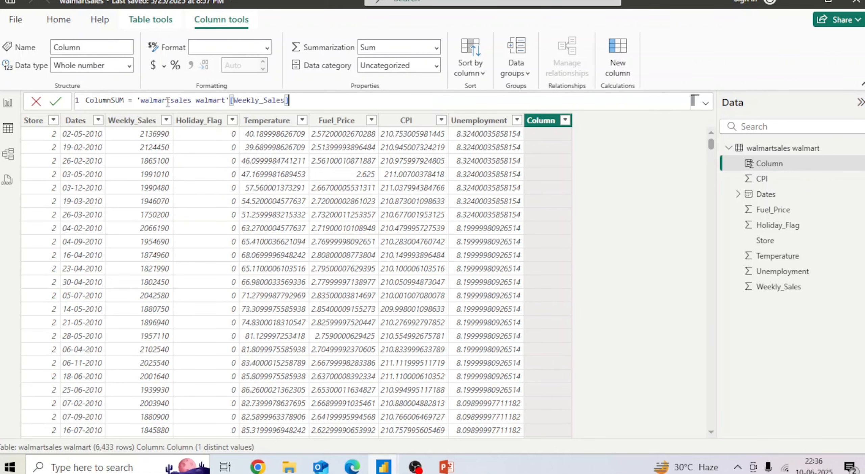
Step: Multiply the Weekly_Sales reference by 'walmartsales walmart'[Fuel_Price] and commit the ColumnSUM formula
type("* wal")
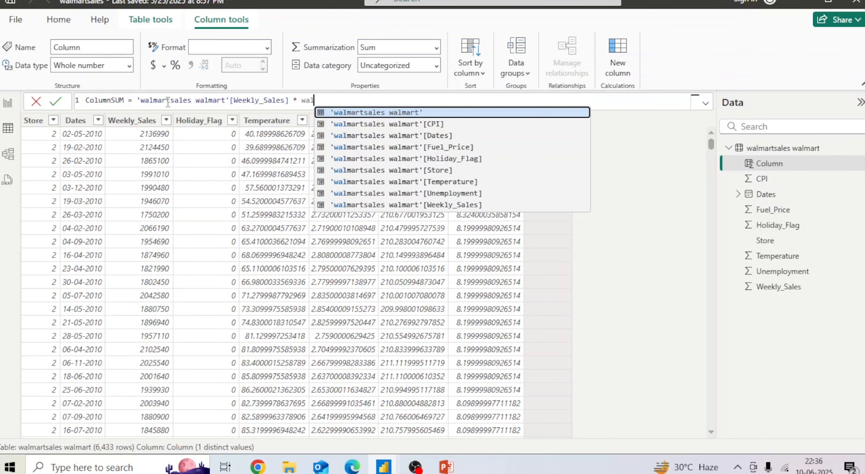
key("BackSpace")
key("Down")
key("Down")
key("Down")
key("Tab")
key("Return")
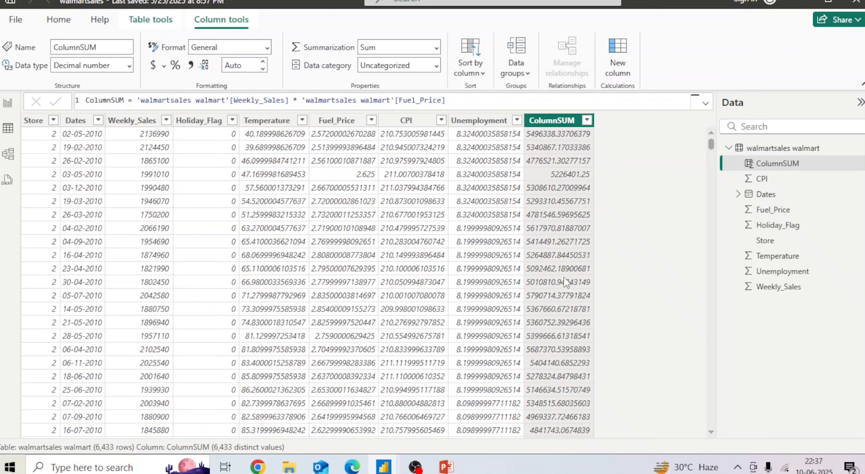
Step: In the report view, create the measure MeasureSUM = SUM('walmartsales walmart'[ColumnSUM])
left_click(8, 103)
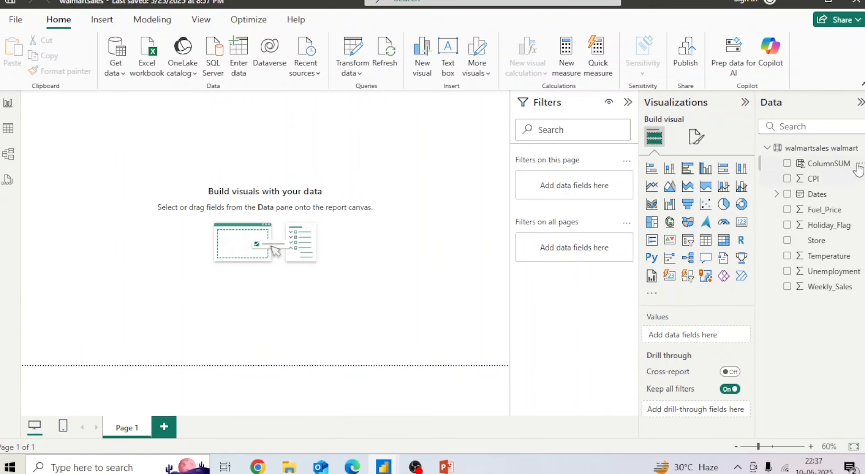
left_click(862, 149)
left_click(793, 179)
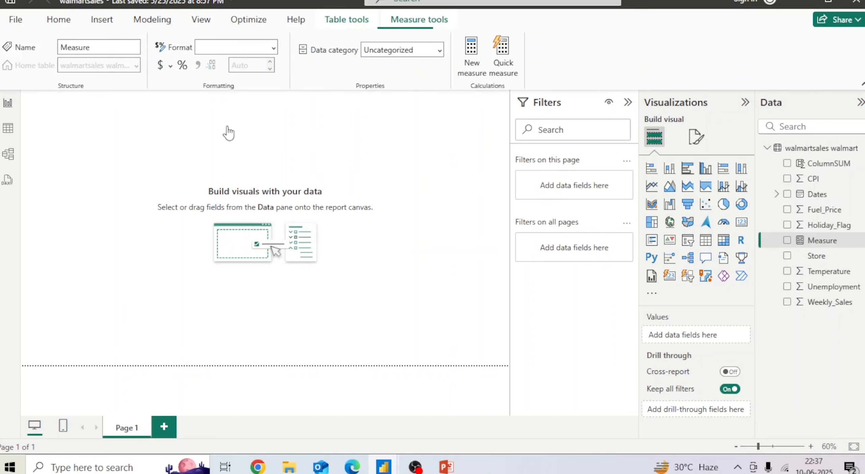
key("Left")
type("SUM = ")
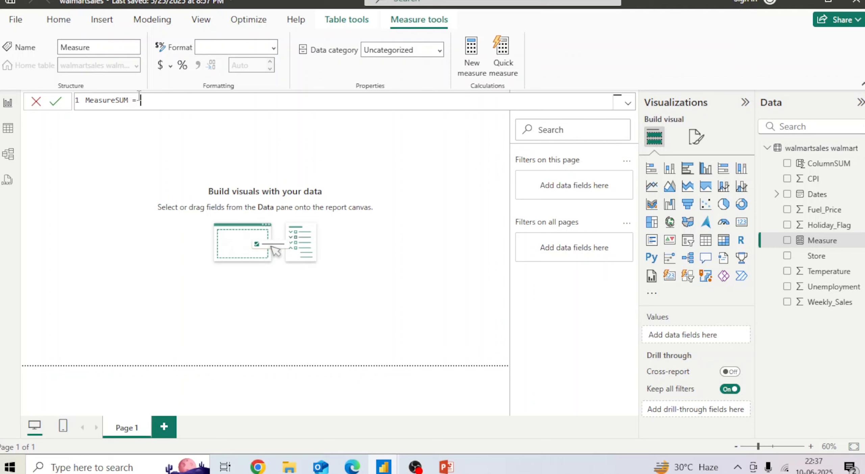
type("SUM(")
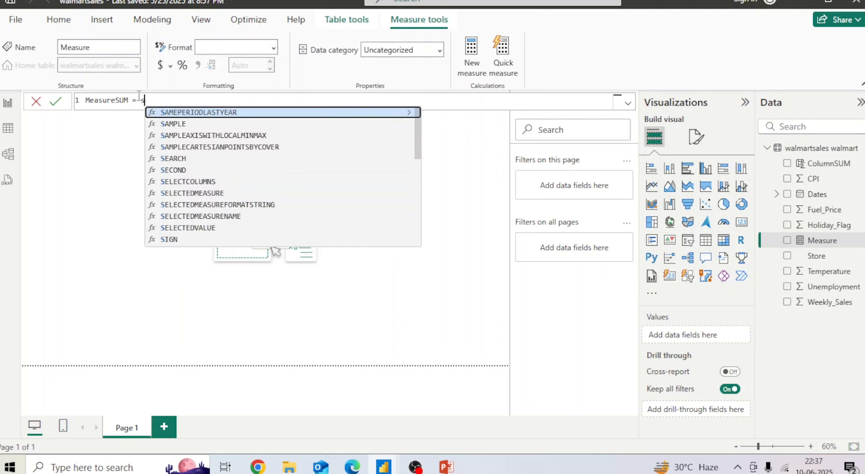
key("Down")
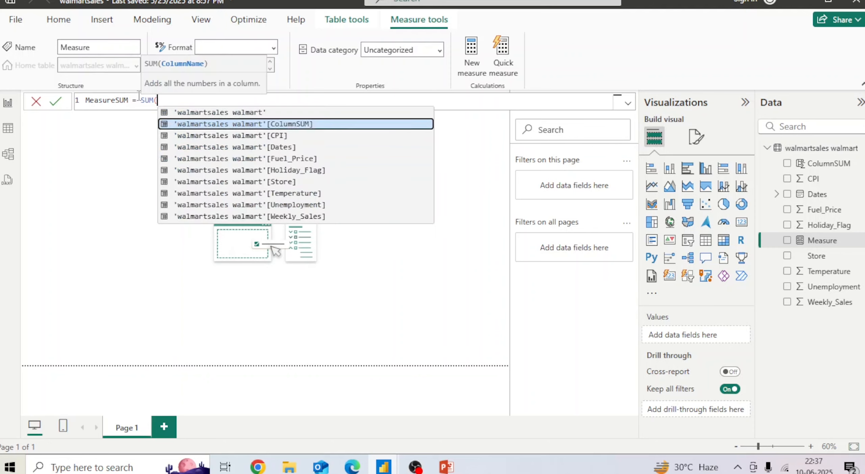
key("Tab")
type(")")
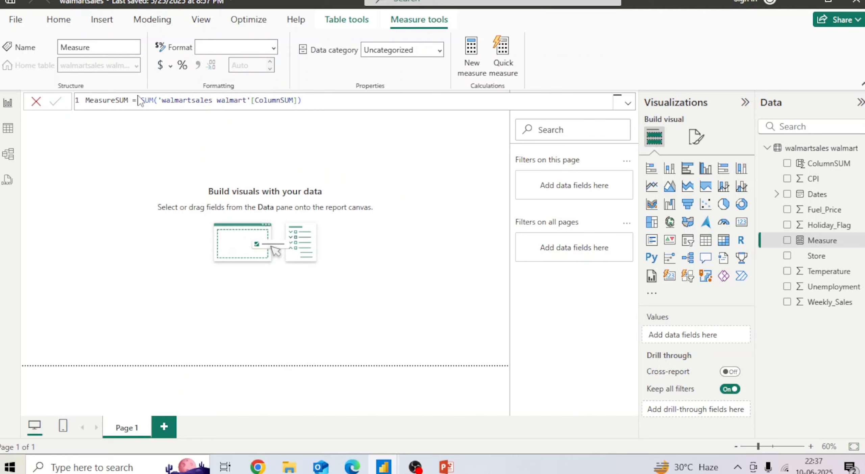
key("Return")
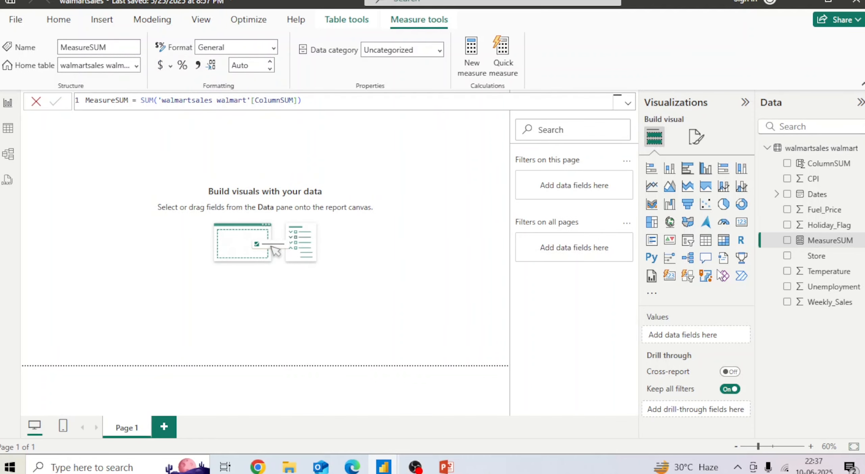
Step: Add a Card visual showing MeasureSUM and place it against the upper edge of the report page
left_click(742, 223)
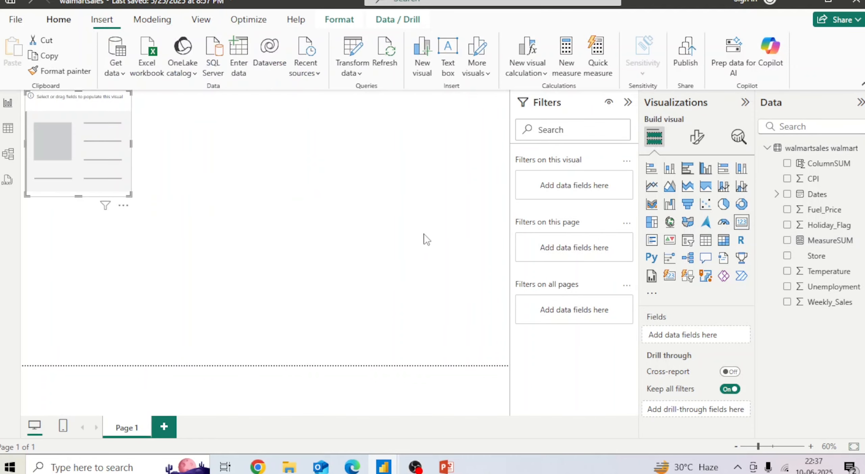
left_click_drag(828, 240, 204, 142)
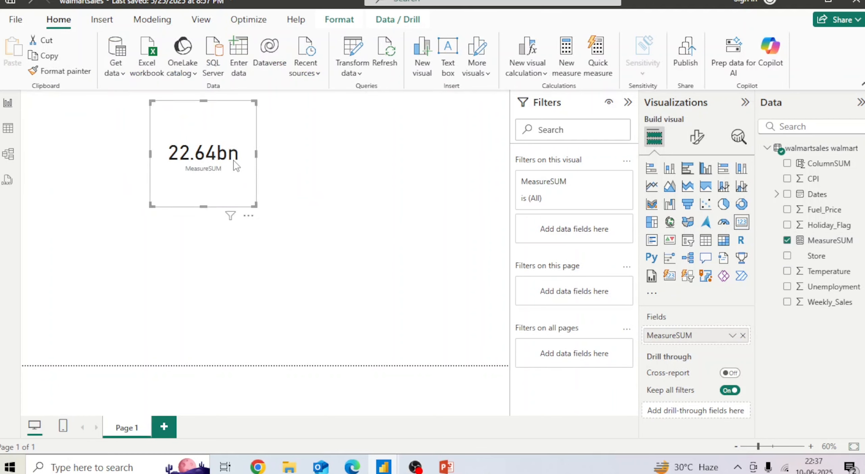
left_click_drag(231, 139, 204, 129)
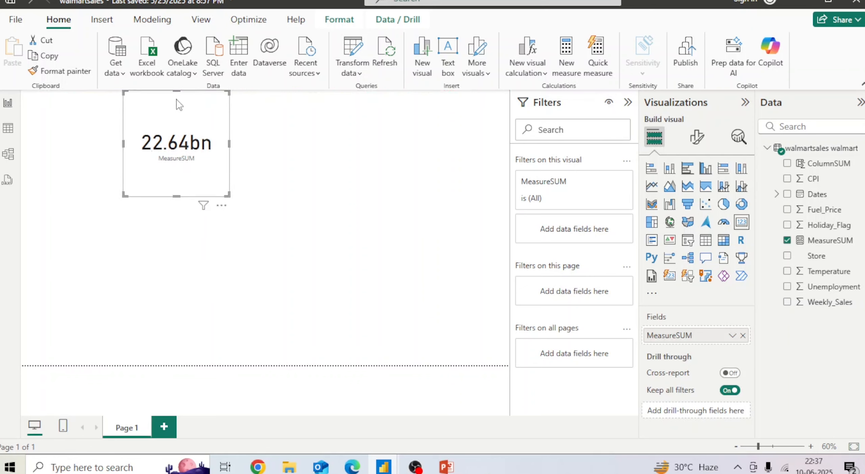
left_click(480, 149)
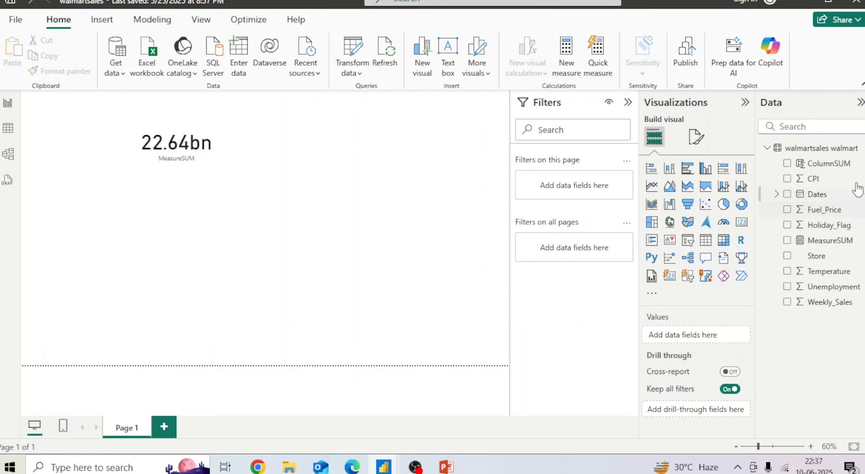
Step: Create a new measure named MeasureSUMX and start its SUMX formula with 'walmartsales walmart' as the table argument
left_click(862, 148)
left_click(804, 169)
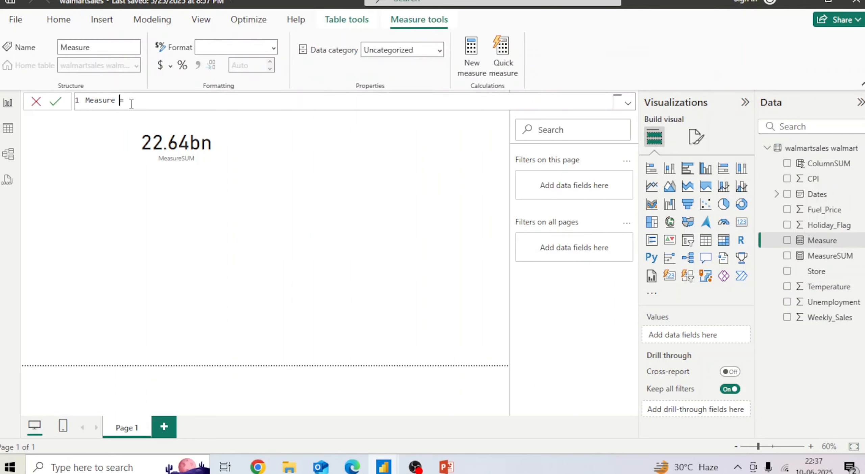
type("SUMX = SUMX(")
key("Down")
key("Down")
key("Down")
key("Tab")
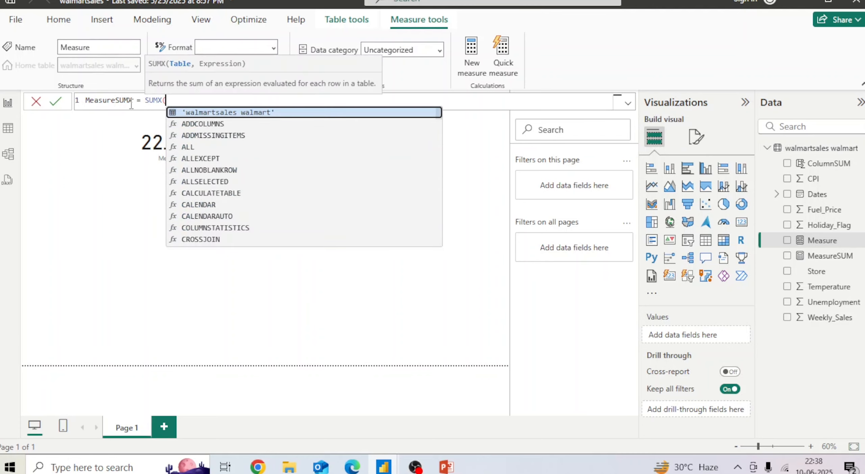
key("Tab")
type(",")
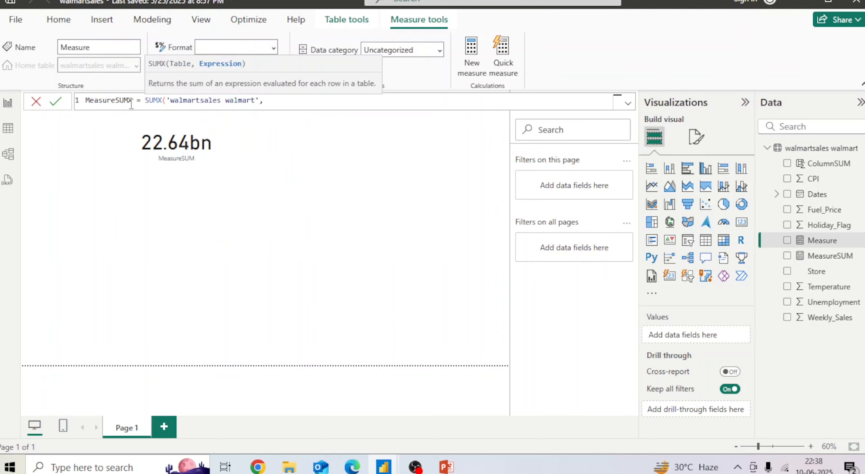
Step: Begin the SUMX expression argument with the 'walmartsales walmart'[Weekly_Sales] column
type("W")
key("Down")
key("Down")
key("Down")
key("Down")
key("Down")
key("Down")
key("Down")
key("Down")
key("Down")
key("Down")
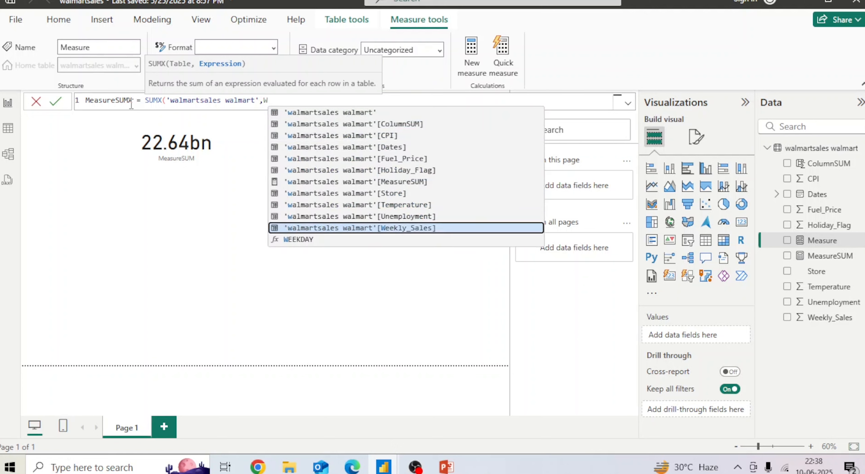
key("Tab")
Step: Complete the SUMX expression by multiplying by 'walmartsales walmart'[Fuel_Price], and commit the MeasureSUMX formula
type("*WA")
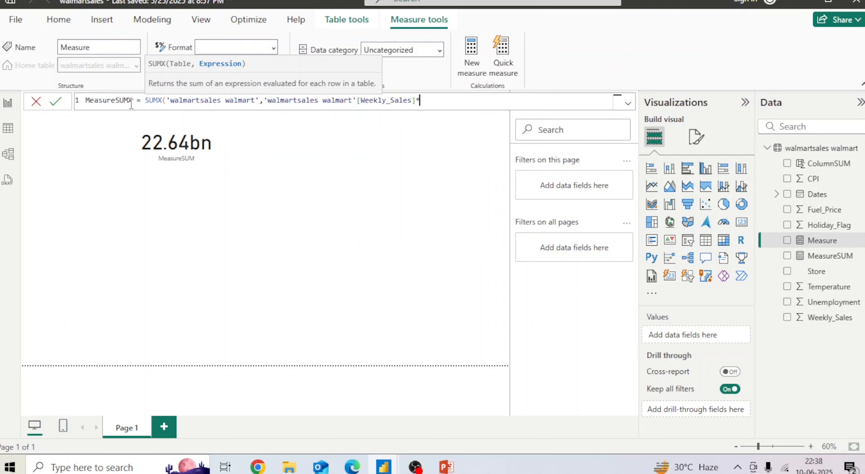
key("Down")
key("Down")
key("Down")
key("Down")
key("Down")
key("Up")
key("Up")
key("Tab")
type(")")
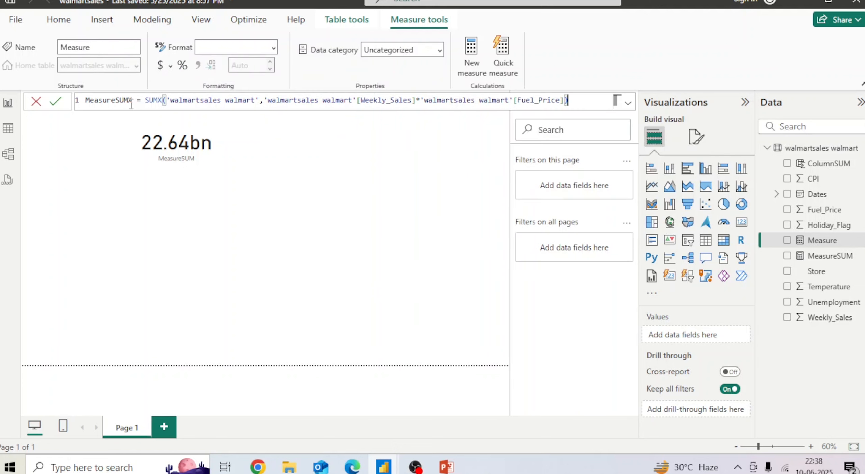
key("Return")
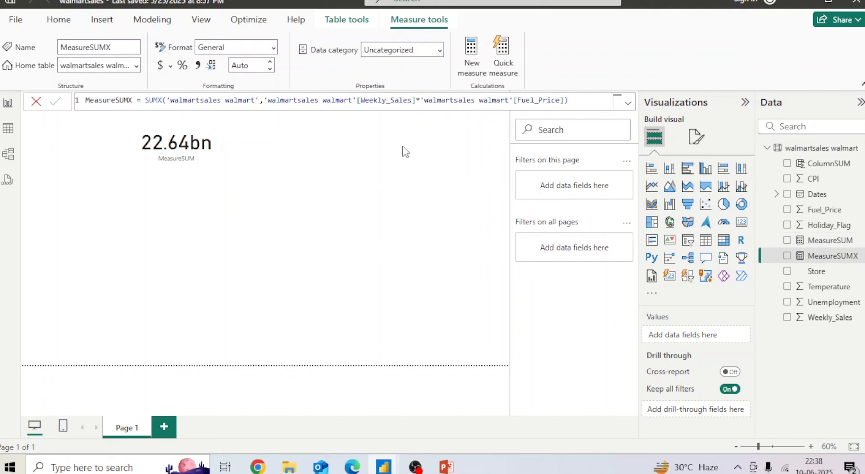
Step: Add a Card visual showing MeasureSUMX and place it beside the MeasureSUM card at the page's upper edge
left_click(333, 185)
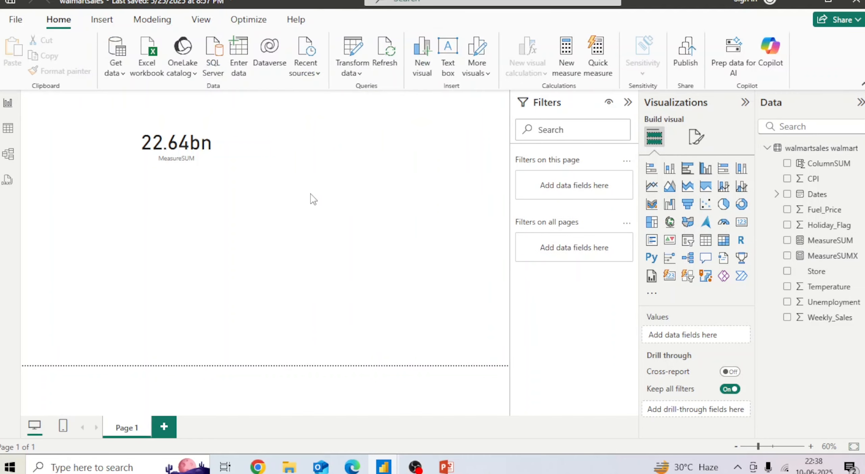
left_click(744, 225)
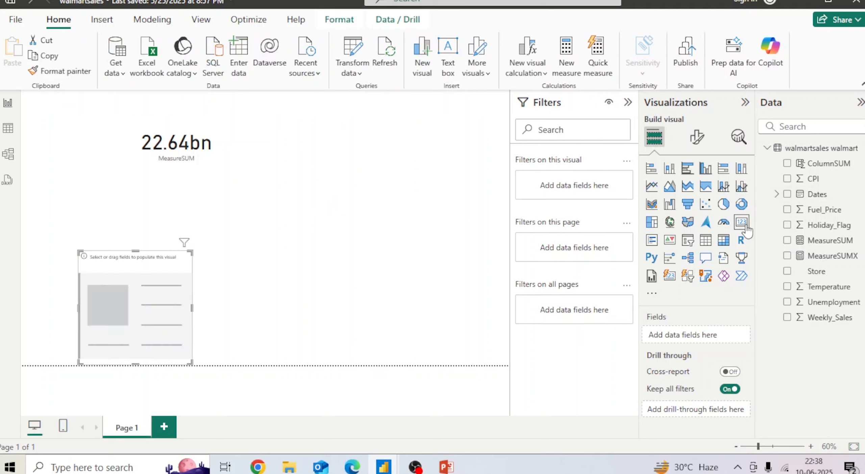
left_click_drag(135, 291, 338, 185)
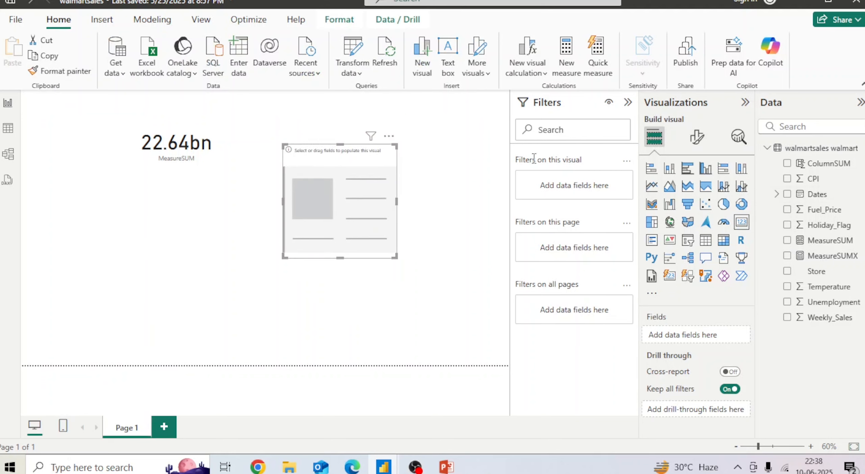
left_click_drag(842, 256, 379, 199)
left_click_drag(357, 168, 362, 109)
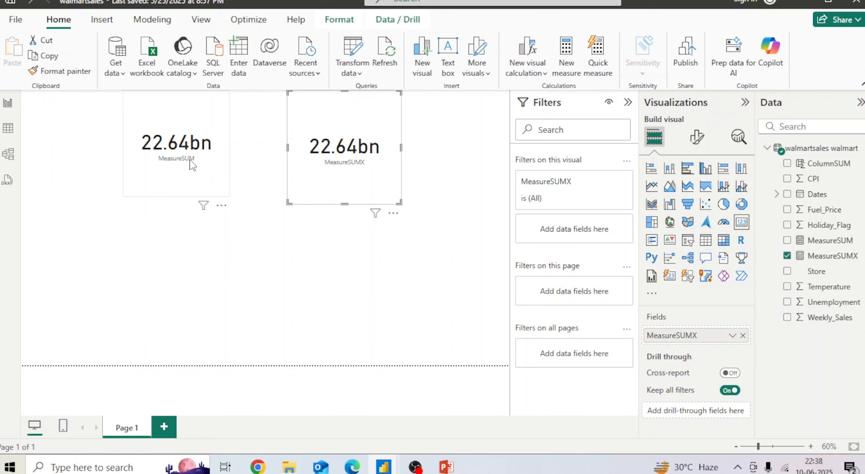
Step: Examine the calculated ColumnSUM column in the table data and compare it with the two measure cards in the report
left_click(8, 127)
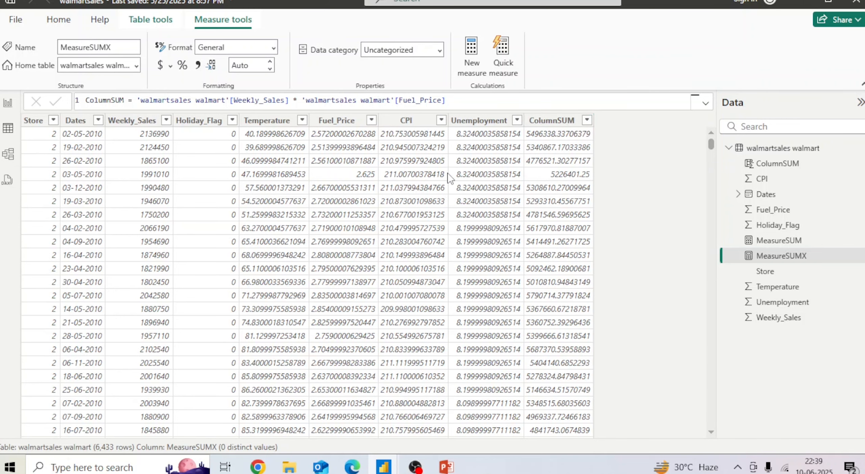
left_click(8, 104)
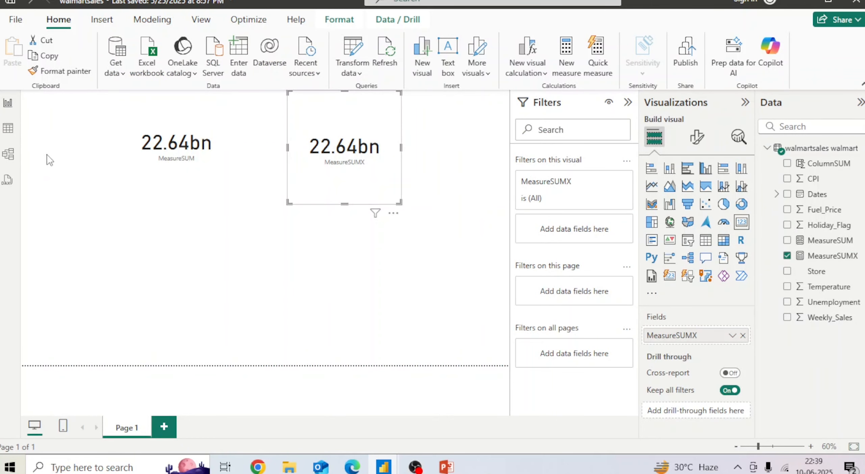
left_click(9, 128)
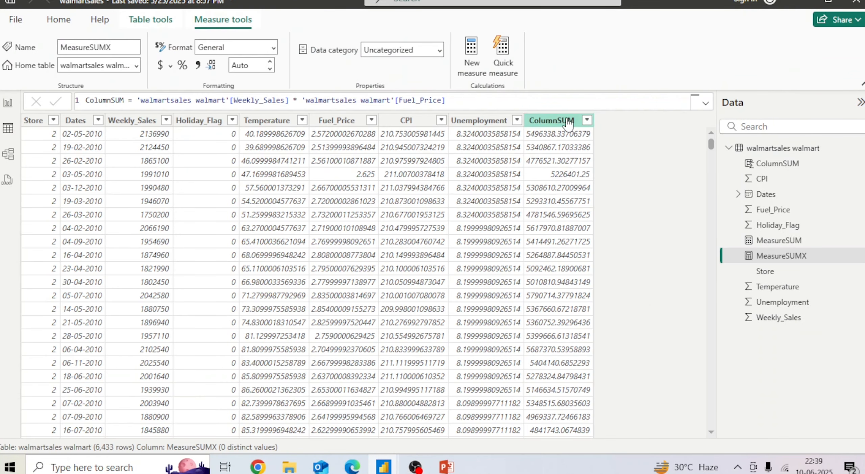
left_click(9, 102)
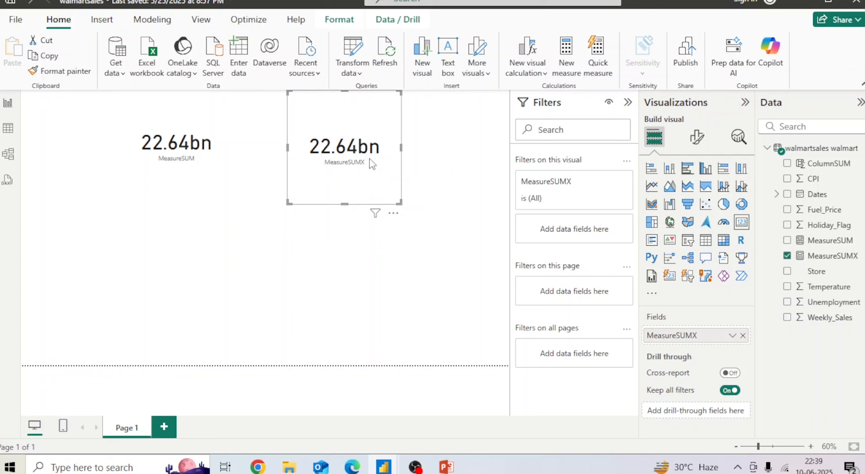
Step: Edit the MeasureSUM formula so SUM references 'walmartsales walmart'[Weekly_Sales] instead of the ColumnSUM column, and commit it
left_click(187, 149)
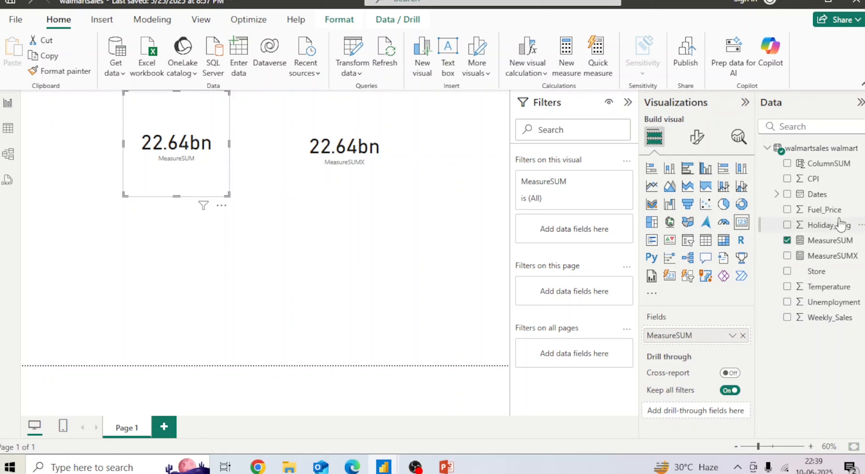
left_click(830, 241)
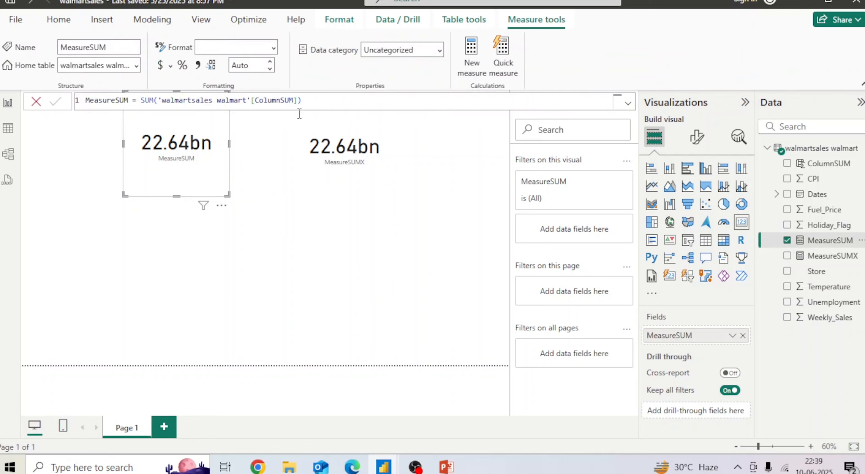
left_click(298, 100)
key("BackSpace")
key("BackSpace")
key("BackSpace")
key("BackSpace")
key("BackSpace")
key("BackSpace")
key("BackSpace")
key("BackSpace")
key("BackSpace")
key("BackSpace")
key("BackSpace")
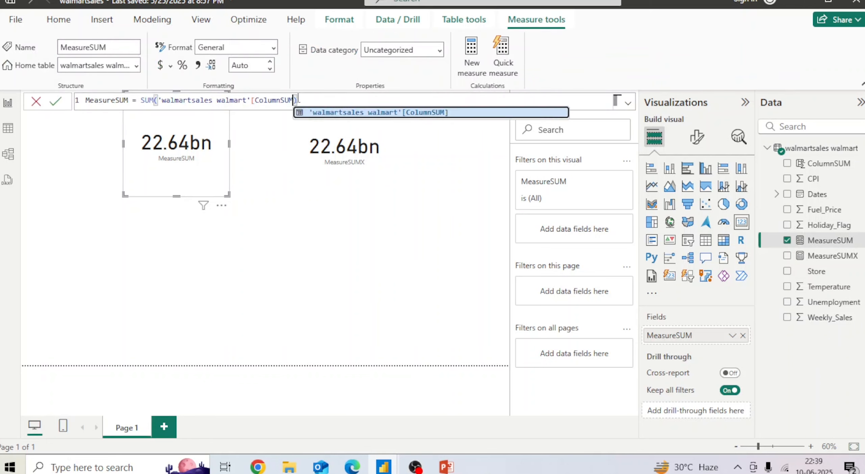
key("Down")
key("Down")
key("Down")
key("Down")
key("Down")
key("Down")
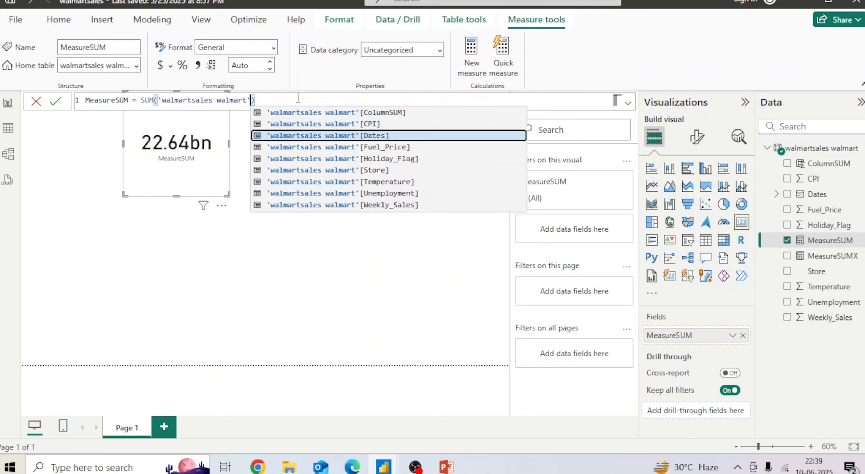
key("Down")
key("Down")
key("Tab")
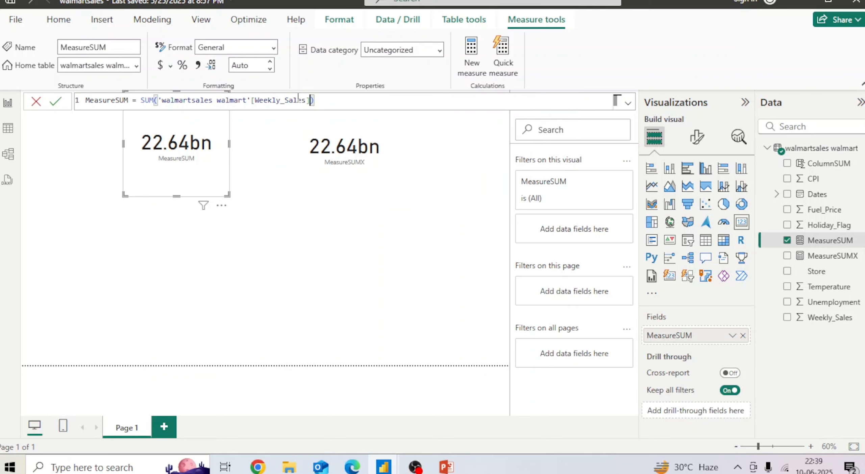
key("Return")
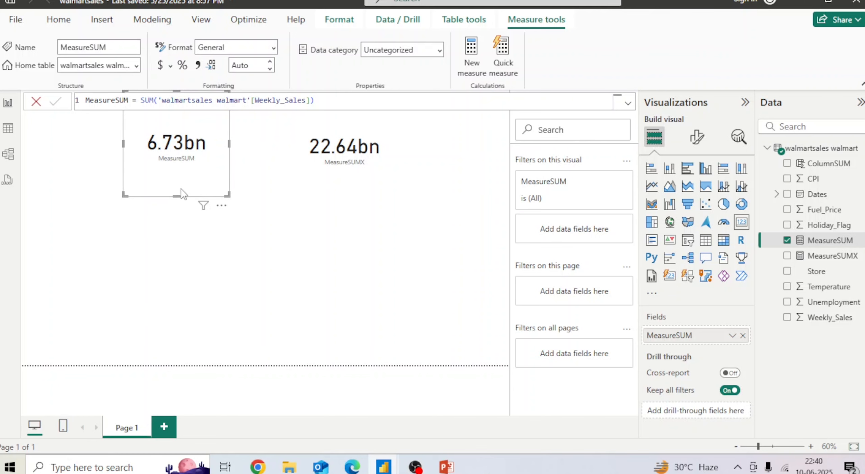
Step: Delete the ColumnSUM calculated column from the walmartsales walmart table and return to the report page
left_click(7, 132)
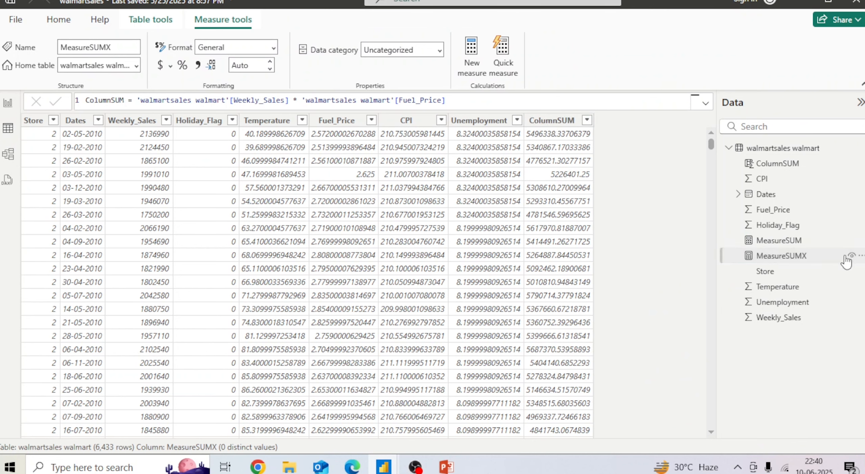
right_click(756, 164)
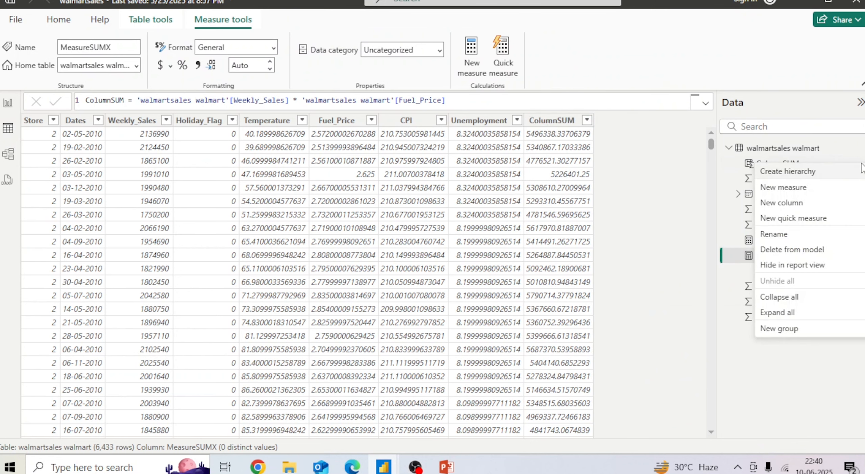
left_click(784, 250)
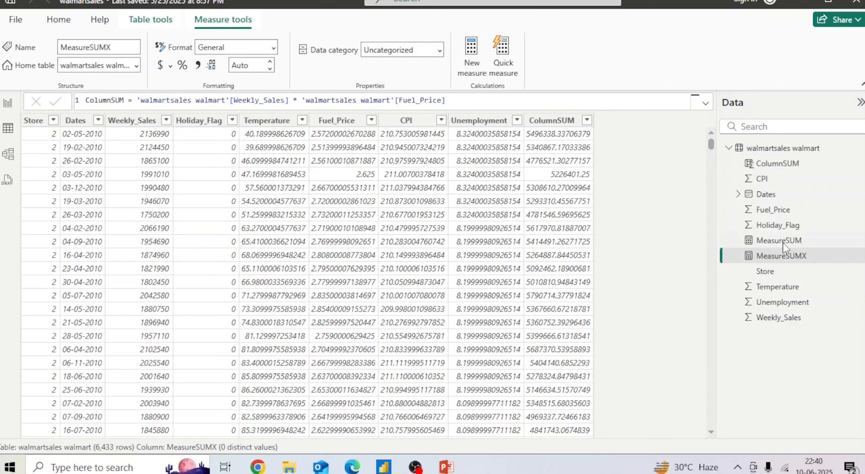
left_click(507, 256)
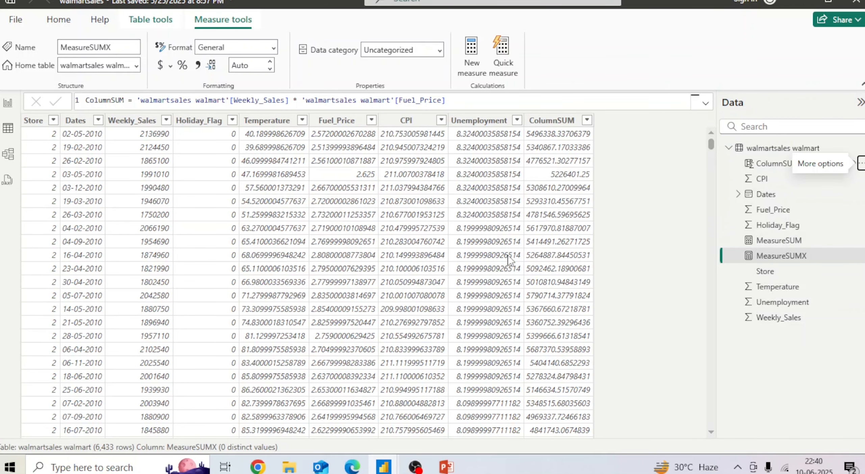
left_click(8, 102)
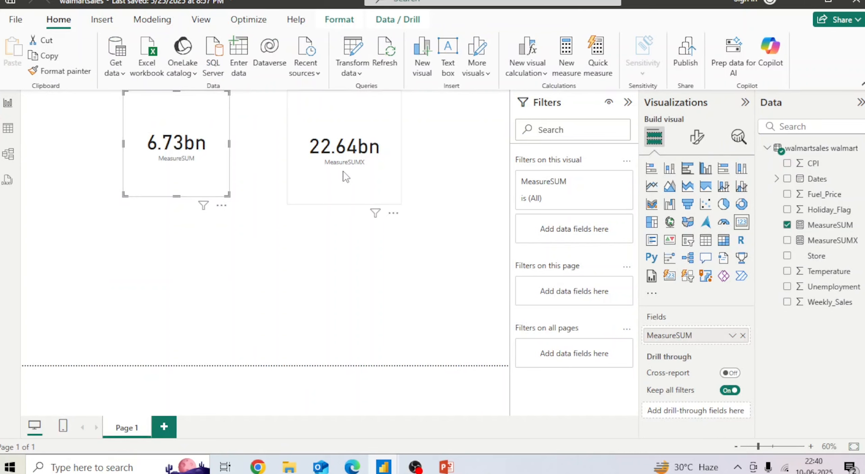
Step: Review the remaining columns in the table data against the MeasureSUM and MeasureSUMX cards on the report page
left_click(8, 127)
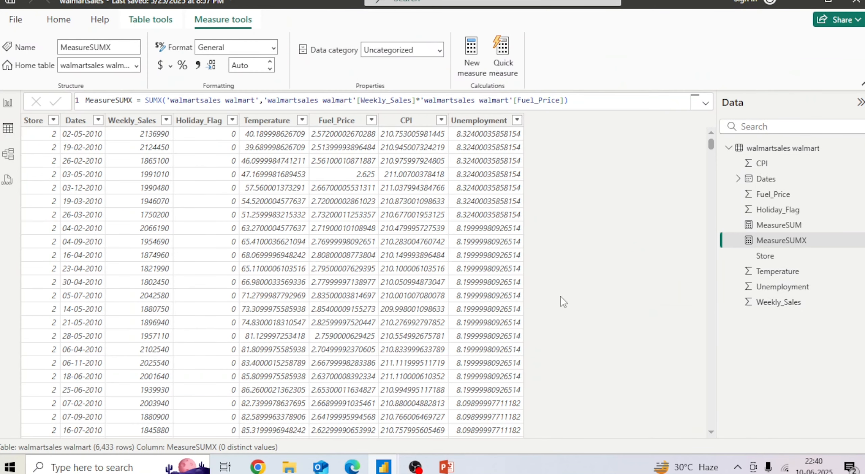
left_click(8, 102)
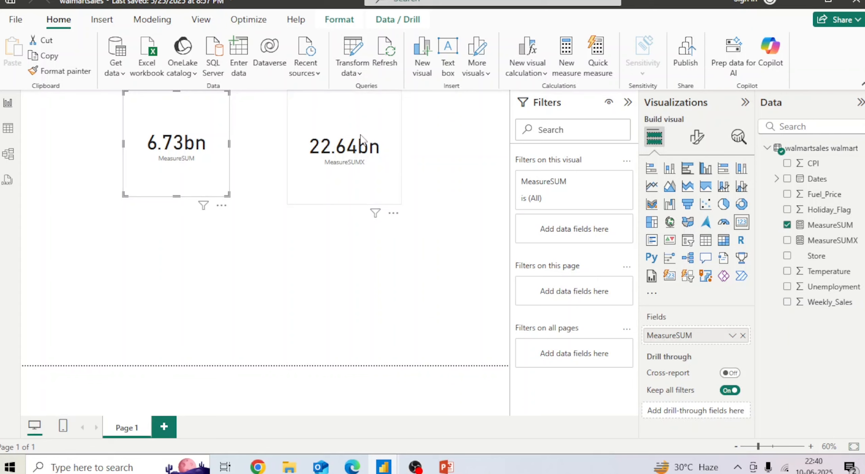
left_click(8, 128)
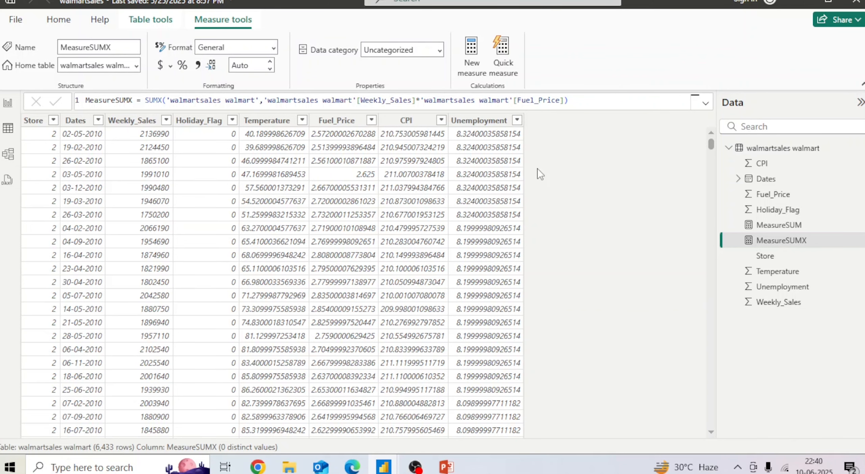
left_click(8, 102)
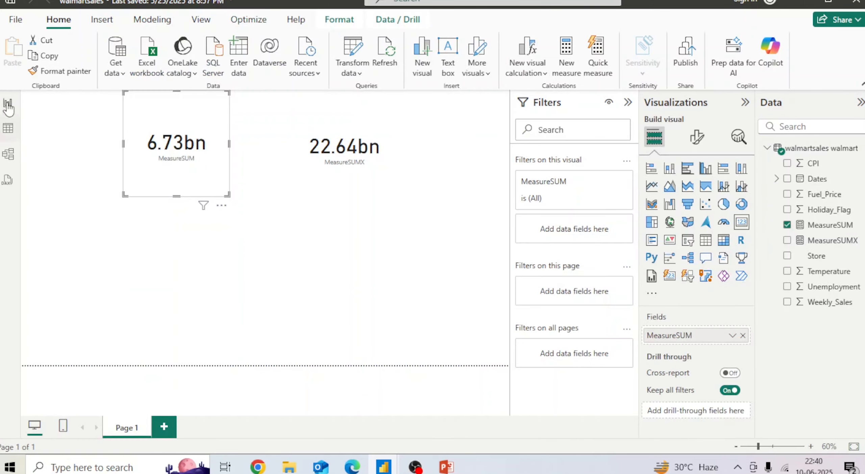
left_click(317, 189)
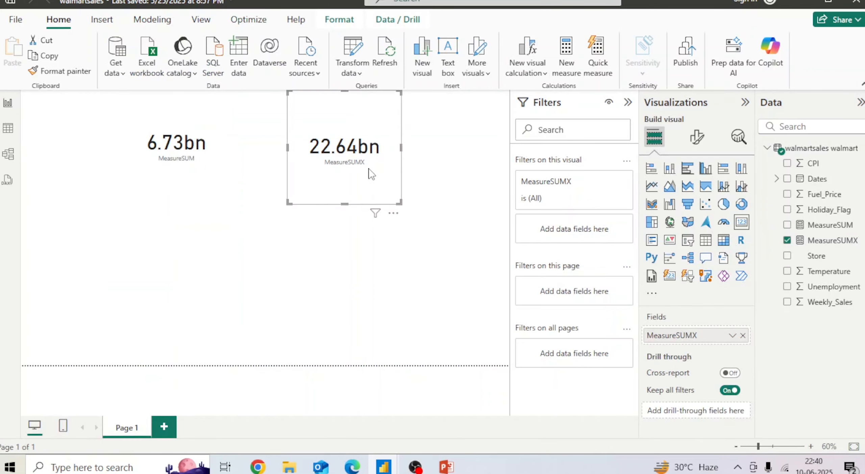